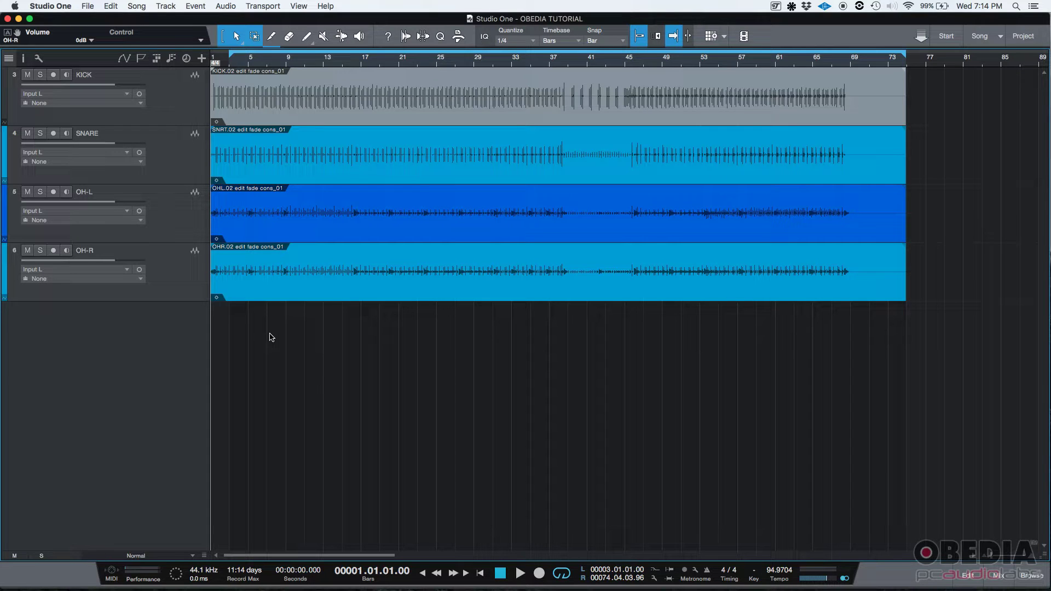
Step: Select the KICK, SNARE, OH-L and OH-R tracks, view them in the mixer, then return to arrange
left_click(89, 77)
left_click(154, 143)
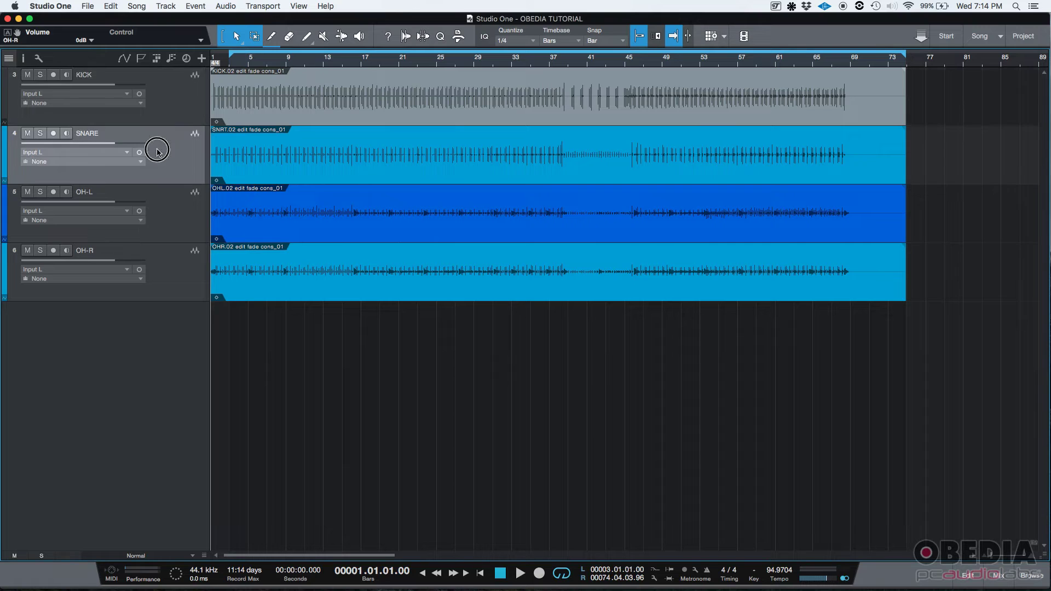
left_click(158, 235)
left_click(165, 107)
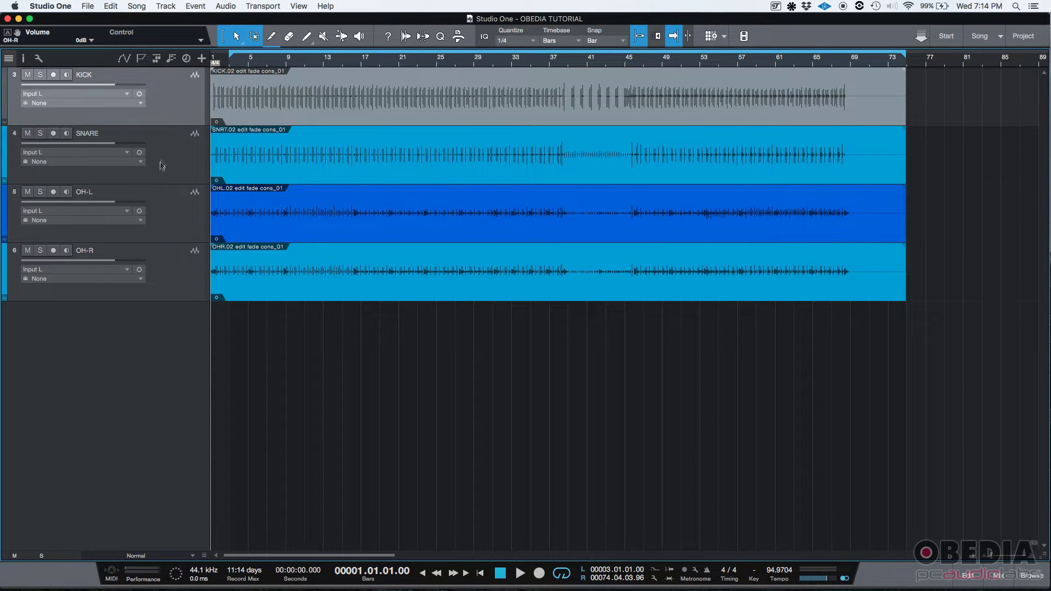
left_click(163, 165)
left_click(164, 216)
left_click(172, 278)
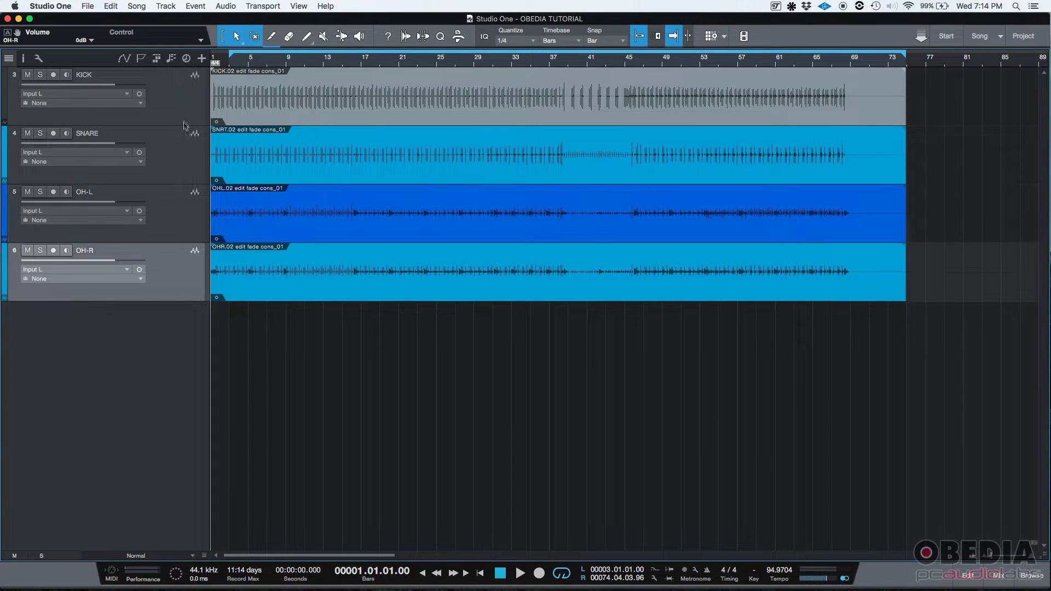
left_click(176, 116)
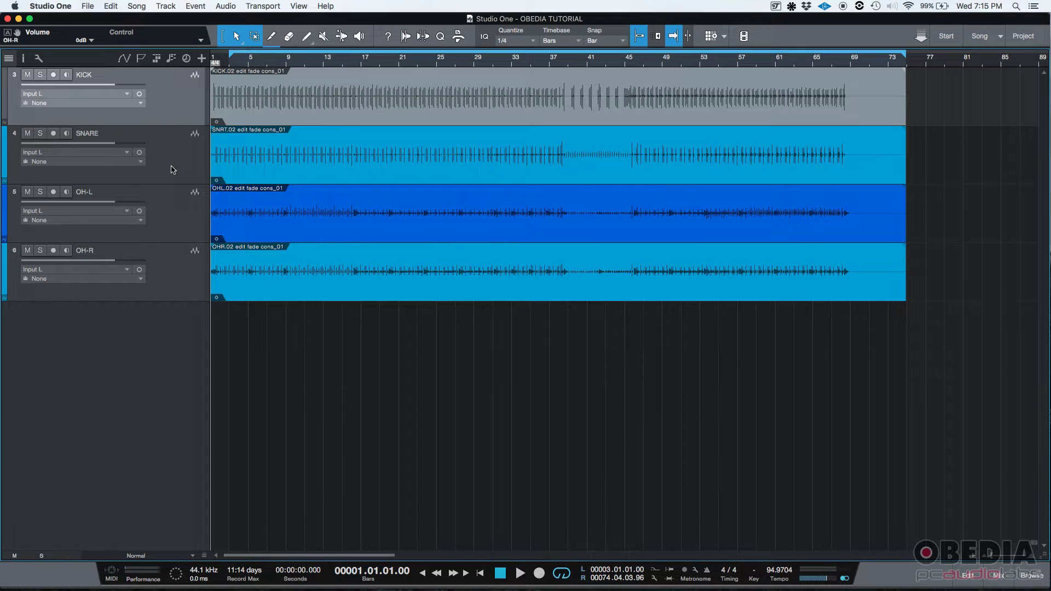
left_click(997, 579)
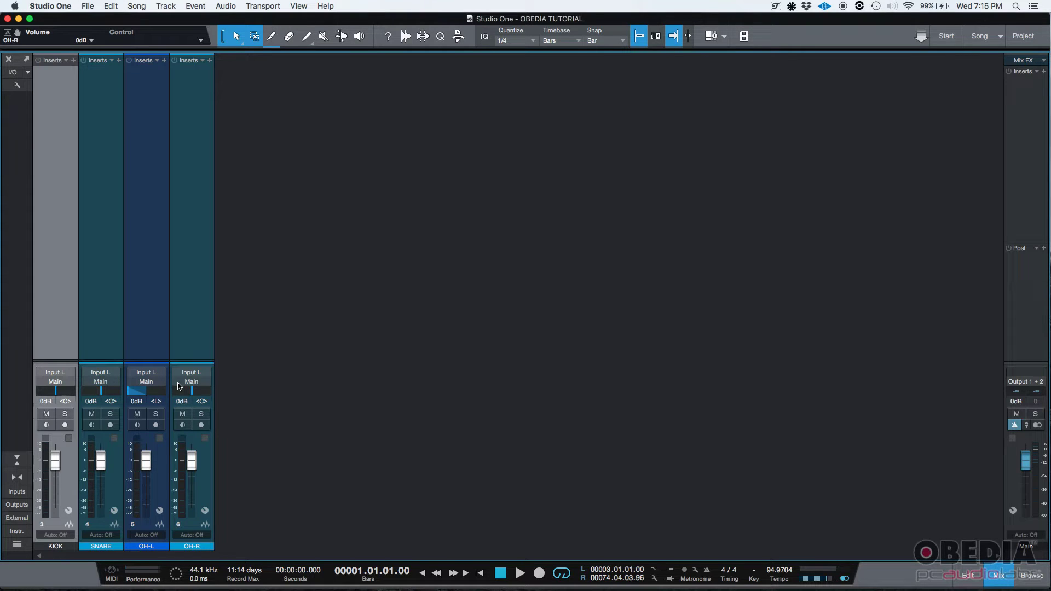
left_click(1001, 577)
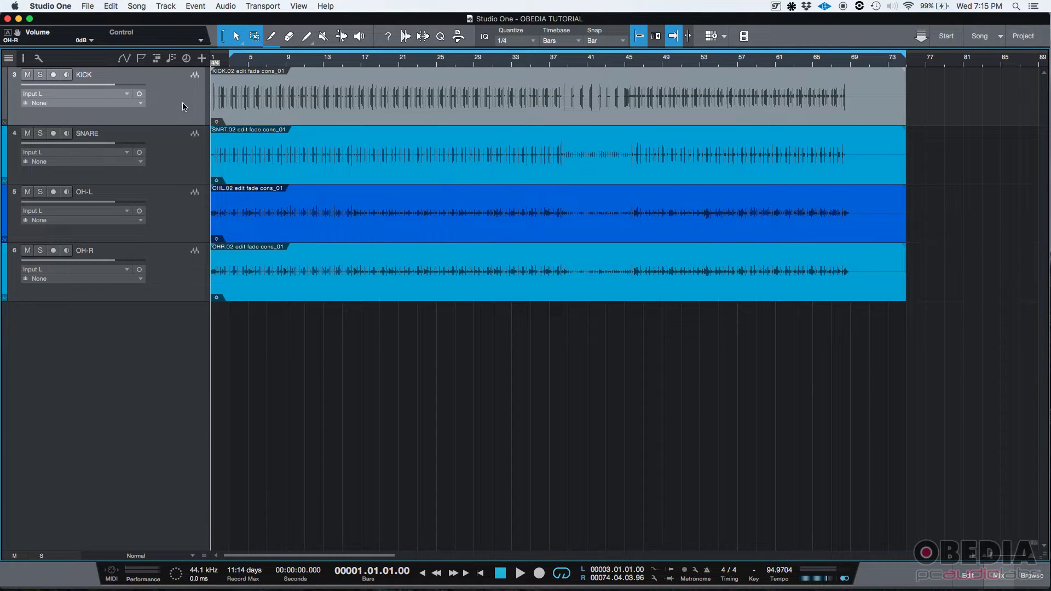
Step: Select all four drum tracks and add Bus 1 via Track > Add Bus for Selected Channels
left_click(179, 256, "shift")
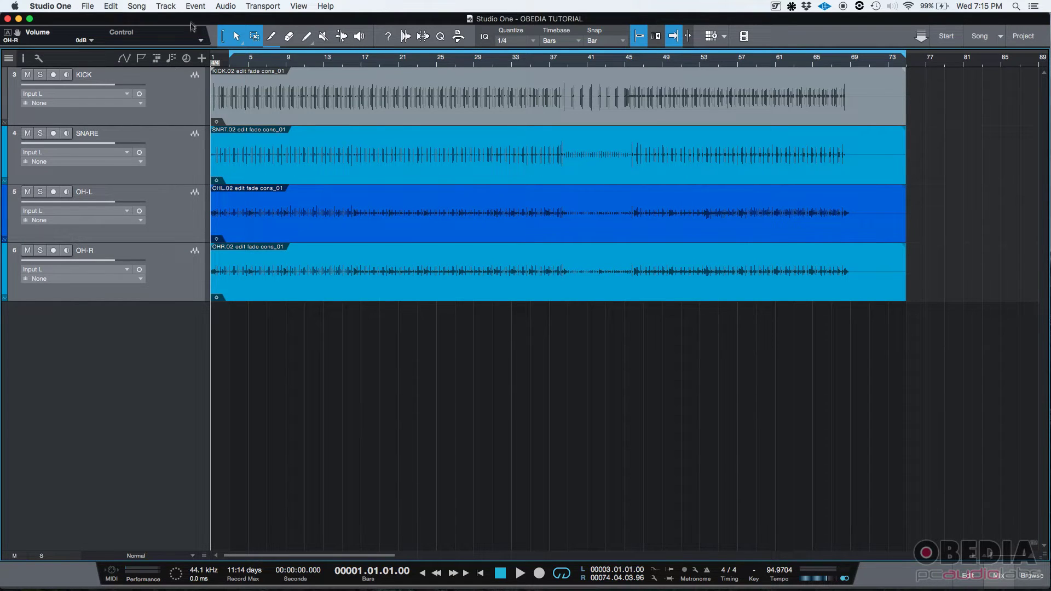
left_click(164, 7)
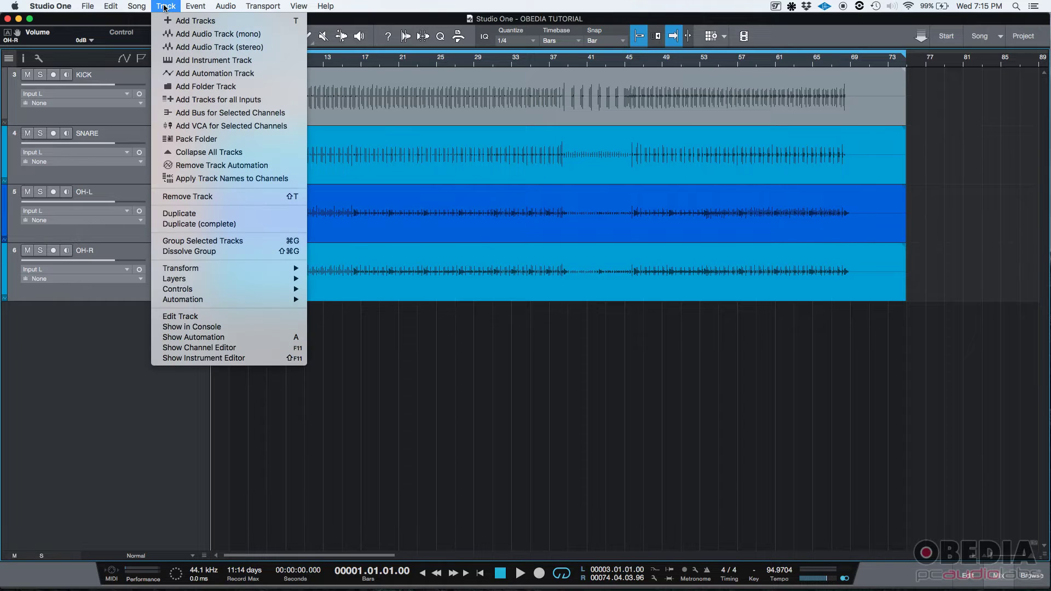
left_click(195, 77)
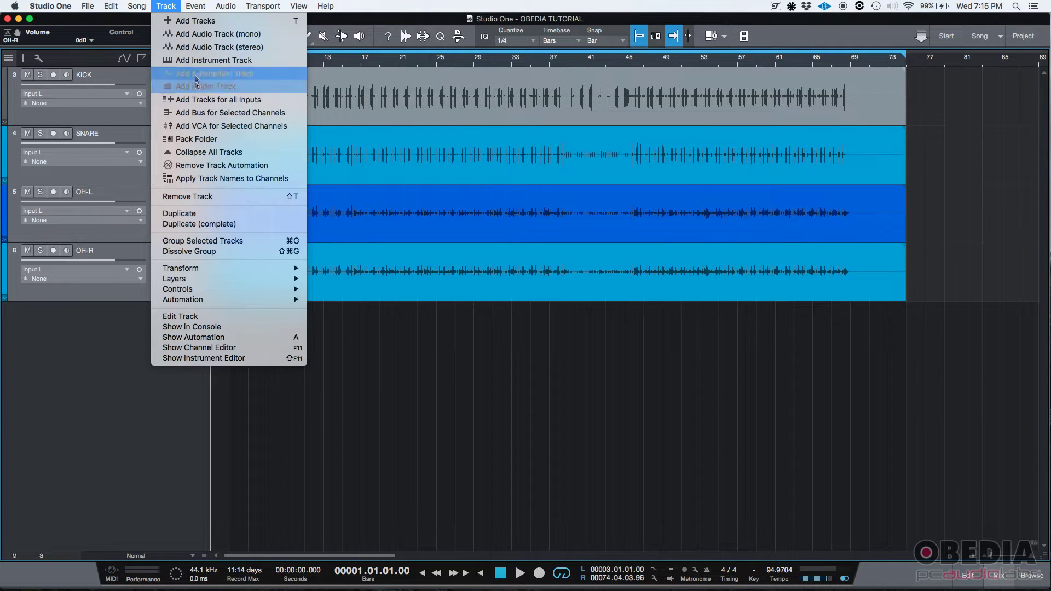
left_click(257, 113)
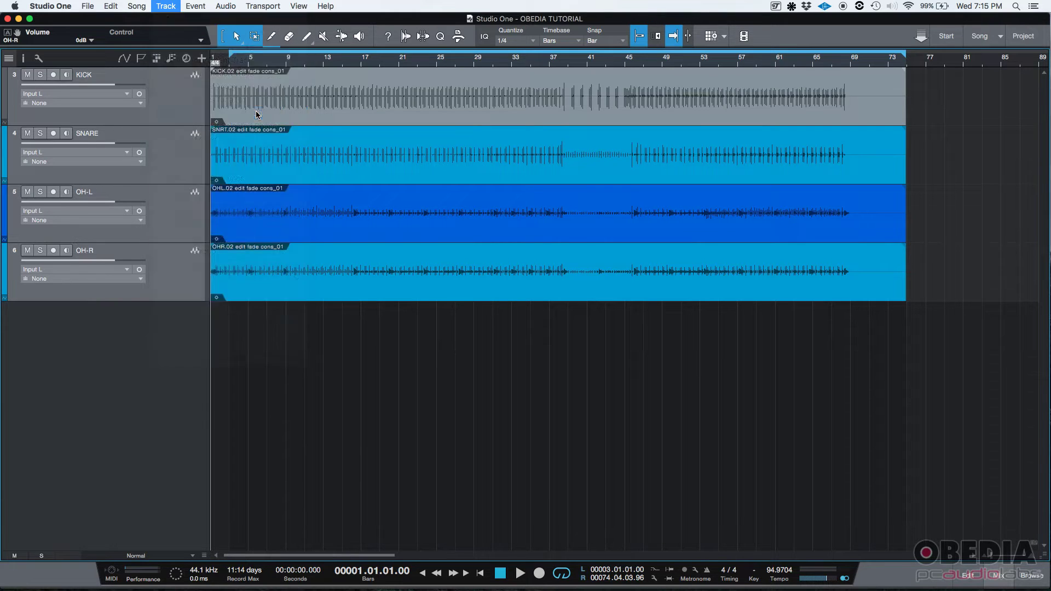
key("F3")
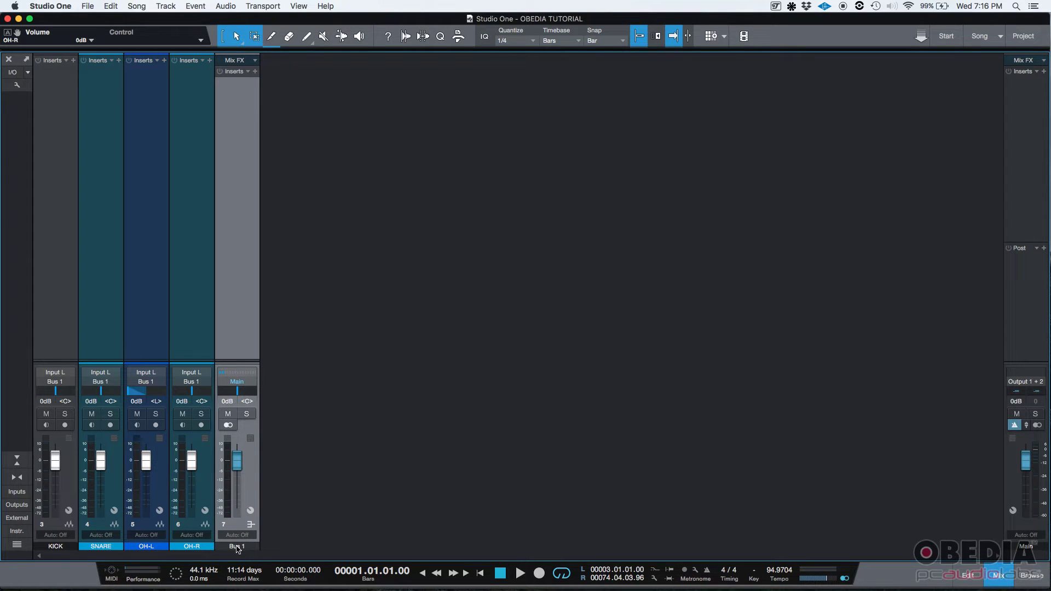
Step: Rename the Bus 1 channel to DRUMS in capital letters
double_click(240, 548)
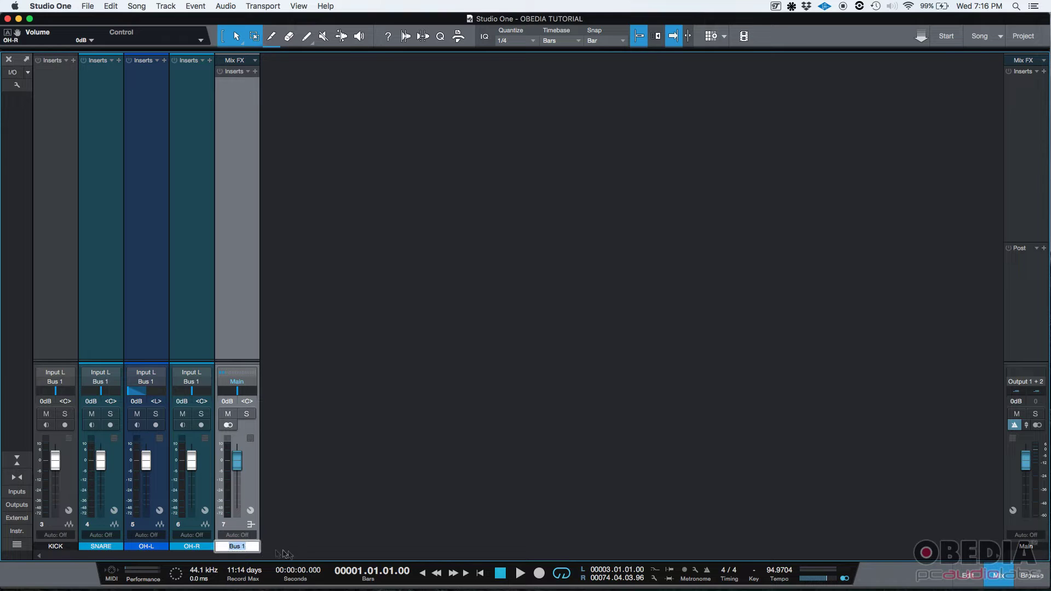
type("drums")
key("BackSpace")
key("BackSpace")
key("BackSpace")
key("BackSpace")
key("BackSpace")
type("DRUMS")
key("Return")
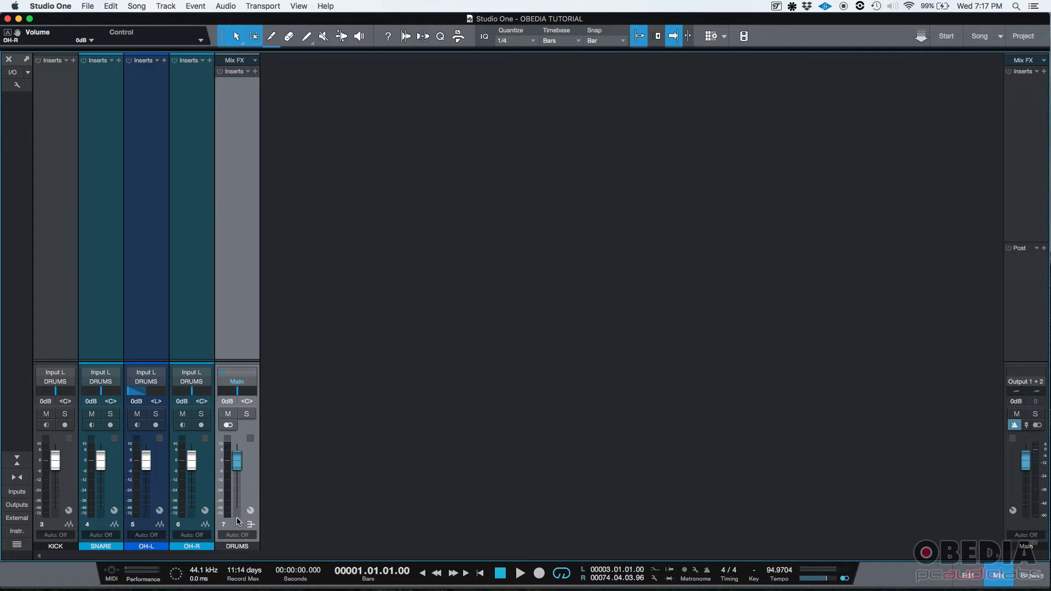
Step: Play the drums and balance faders: overheads to -18.0 and -17.3 dB, KICK near 0 dB
key("space")
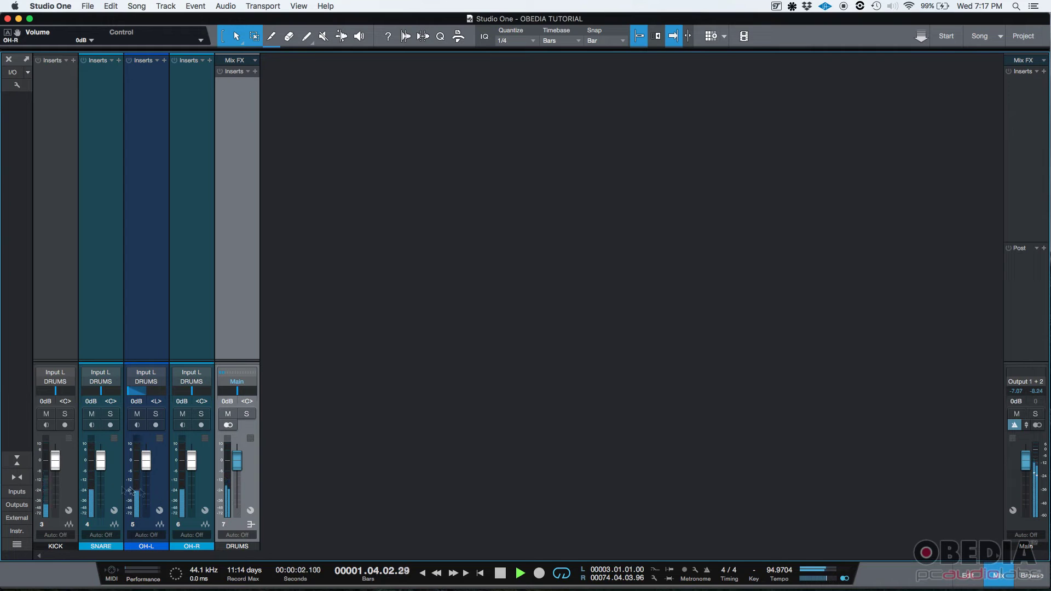
left_click_drag(56, 461, 56, 480)
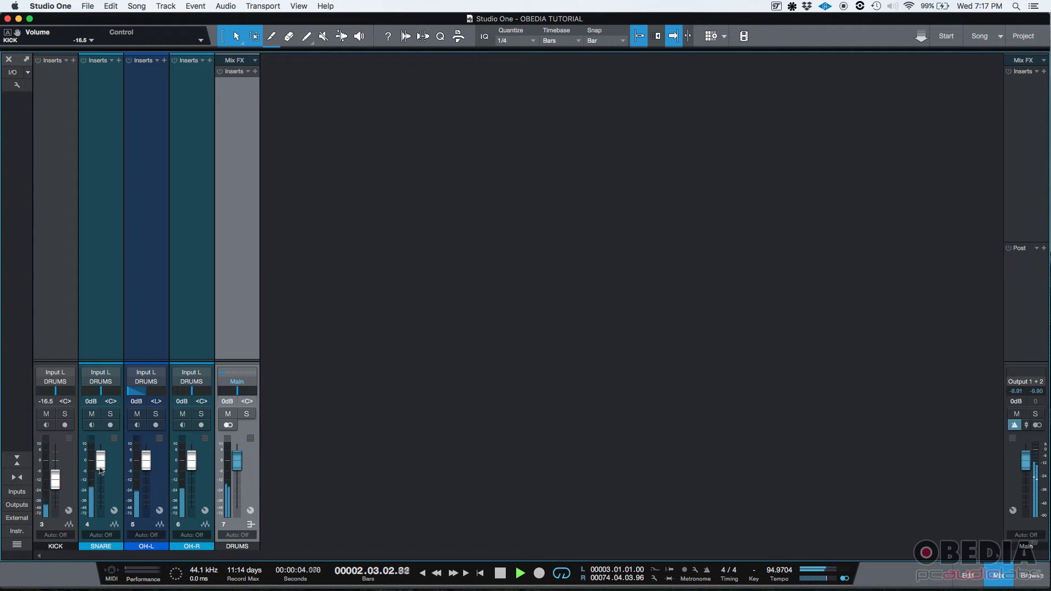
left_click_drag(144, 464, 192, 481)
left_click_drag(55, 480, 60, 458)
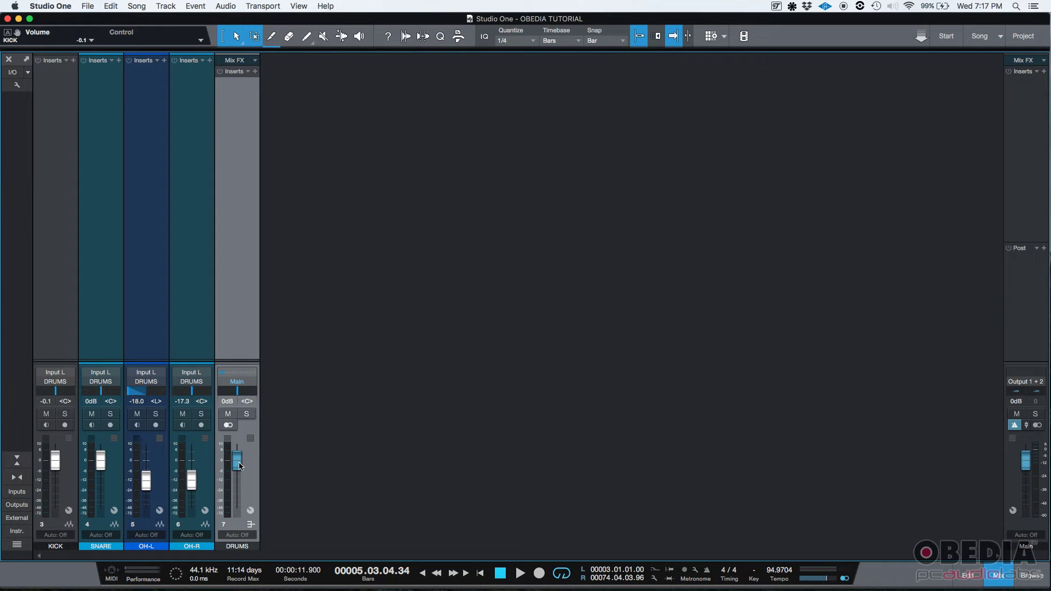
key("space")
mouse_move(239, 466)
left_mouse_down()
mouse_move(239, 438)
mouse_move(242, 495)
mouse_move(240, 453)
mouse_move(239, 464)
left_mouse_up()
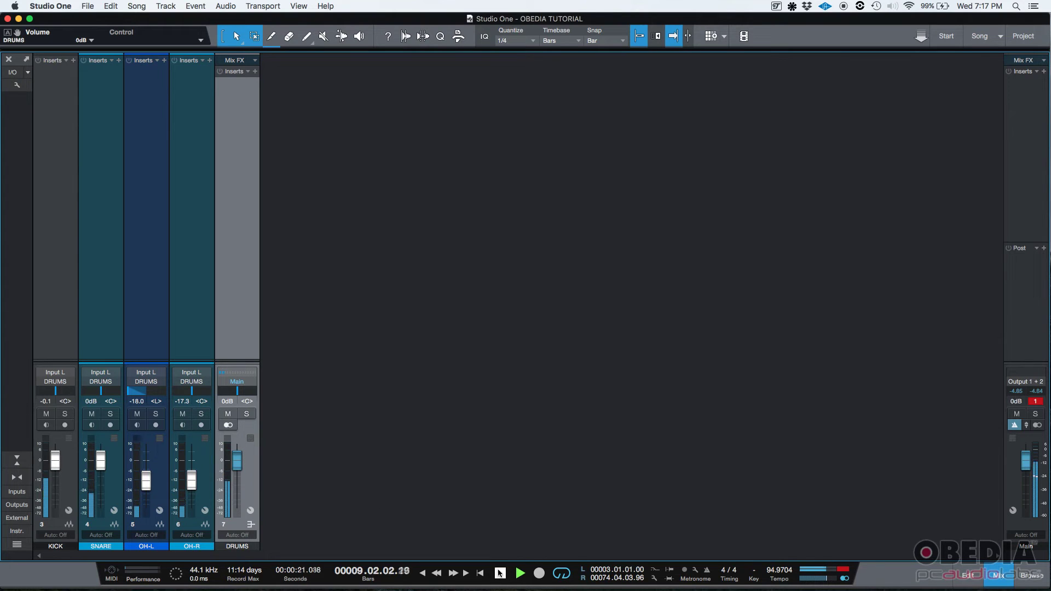
left_click(500, 572)
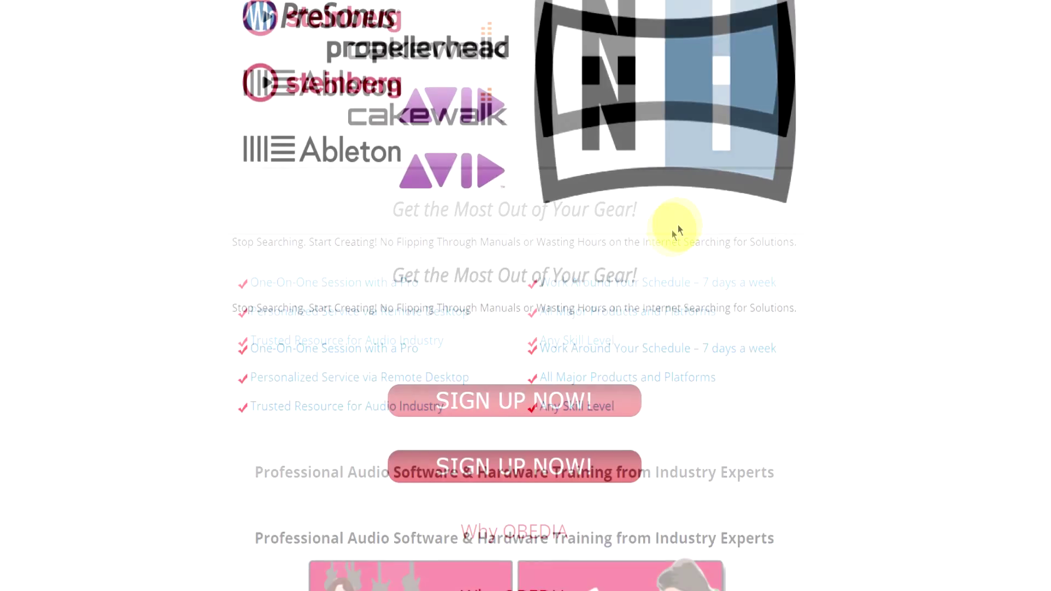
Step: Scroll the OBEDIA web page down to the Rates and Services pricing section
scroll(673, 227, "down", 15)
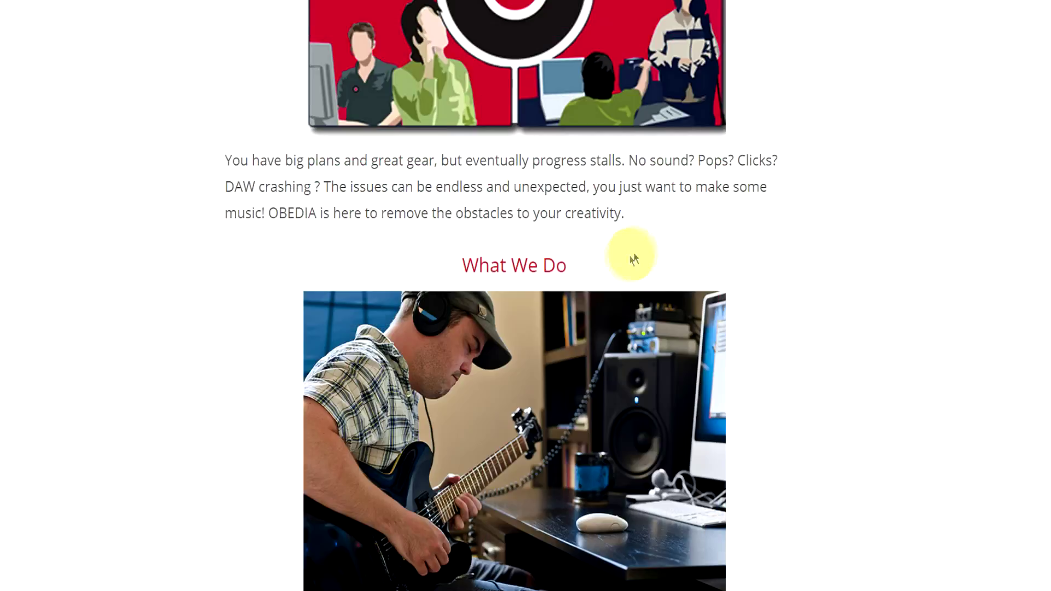
scroll(623, 268, "down", 15)
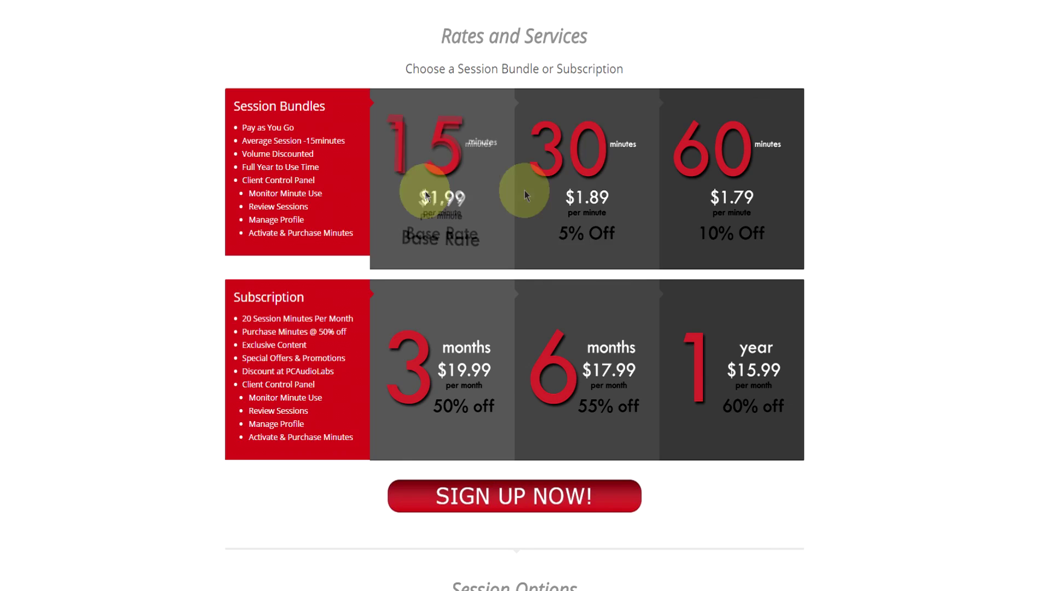